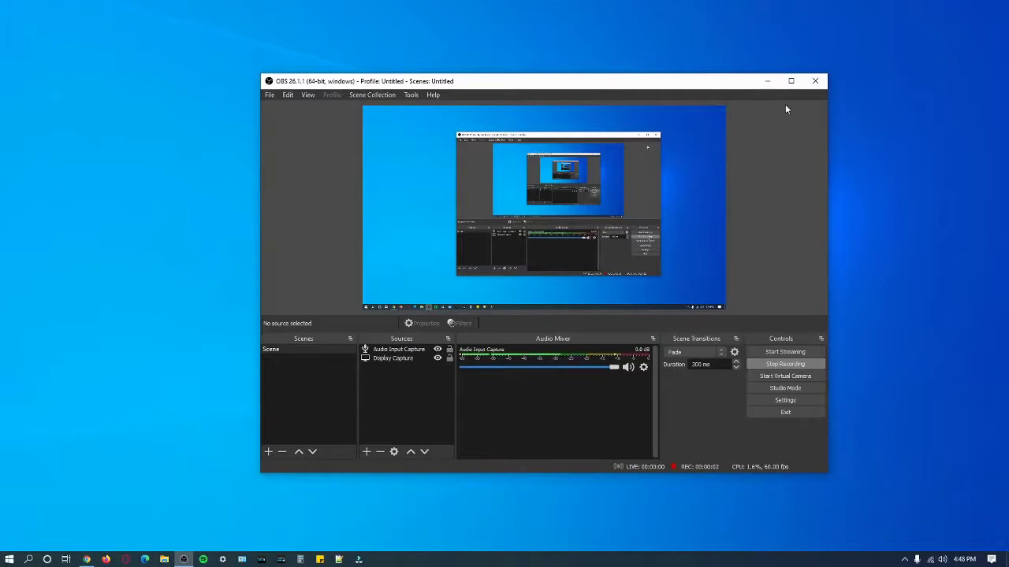
Minimize the OBS Studio window so the desktop shows while recording continues.
click(767, 81)
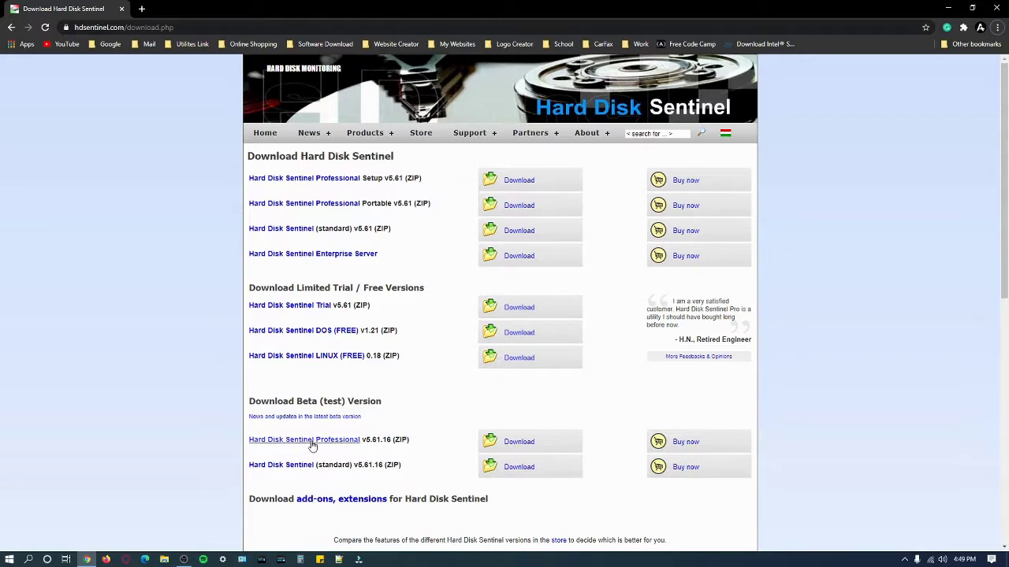
Download the Hard Disk Sentinel Professional Portable v5.61 zip, then minimize Chrome.
drag(297, 401, 396, 394)
click(321, 167)
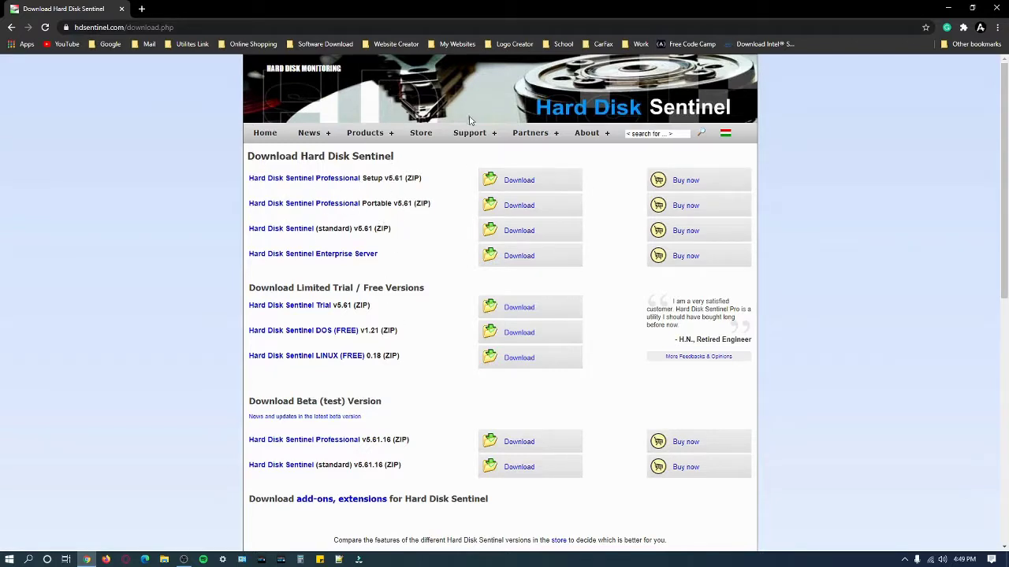
click(518, 210)
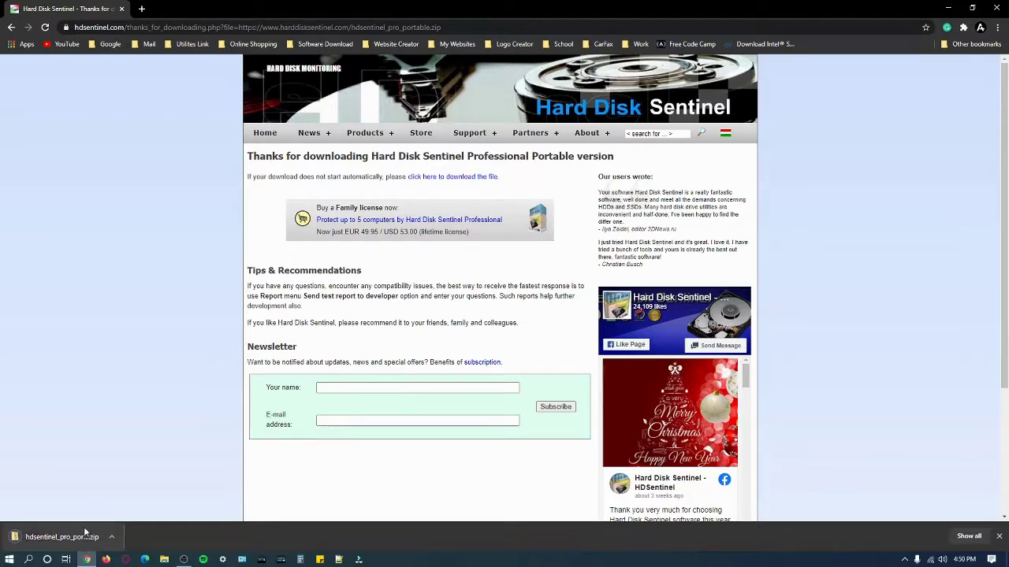
click(994, 8)
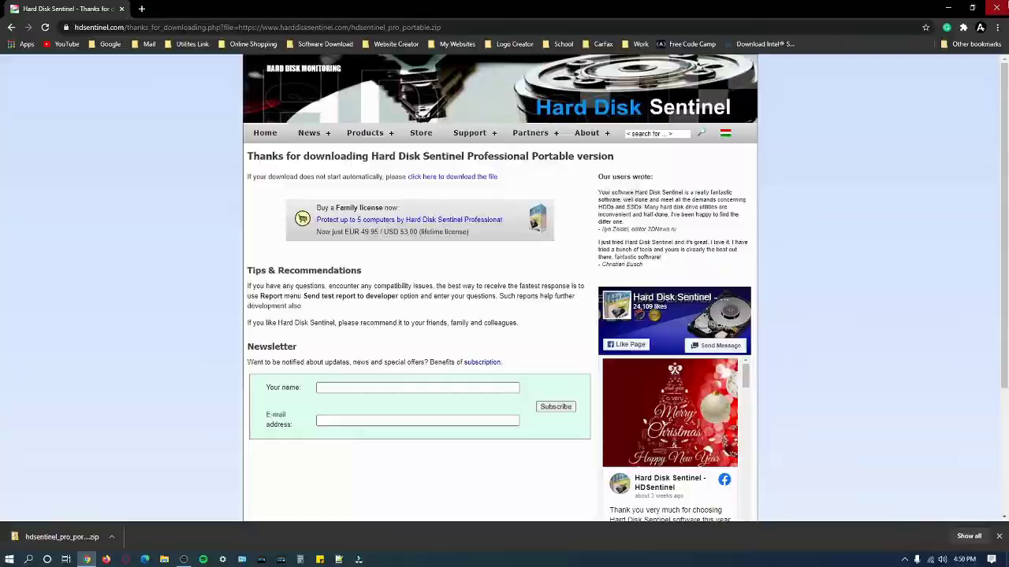
Open File Explorer's Downloads folder and select the hdsentinel_pro_portable zip.
click(164, 559)
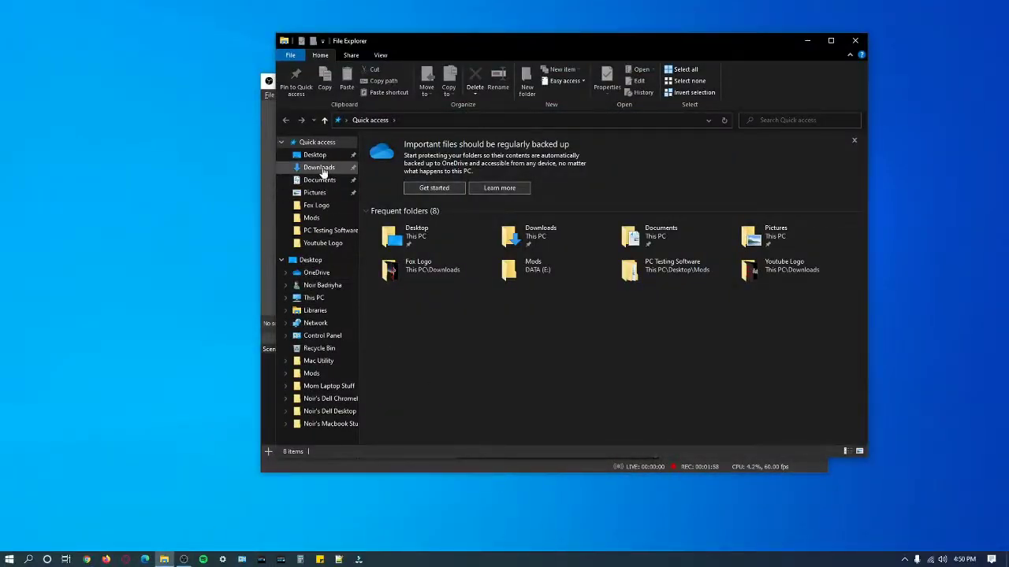
click(319, 167)
click(266, 141)
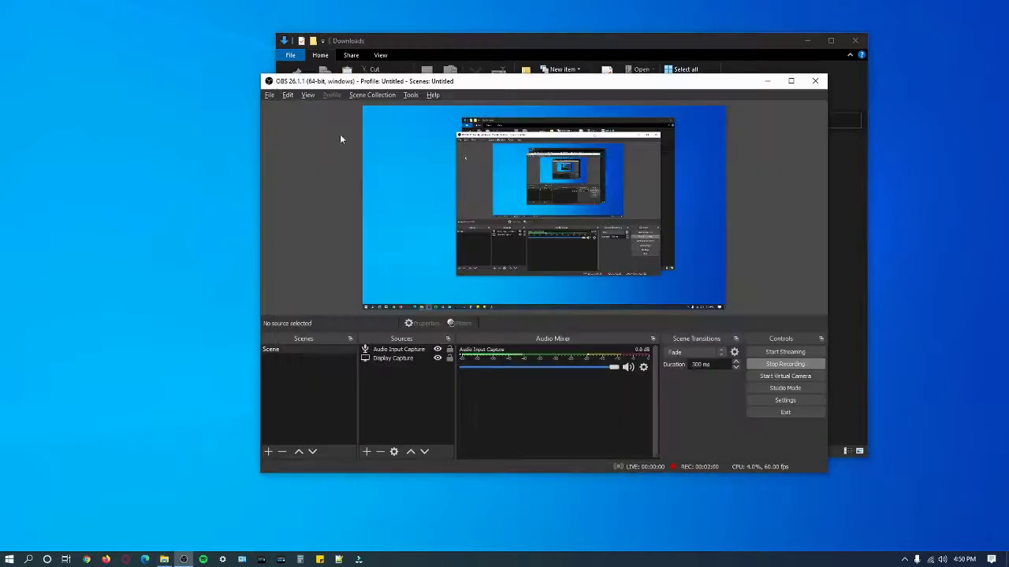
click(769, 81)
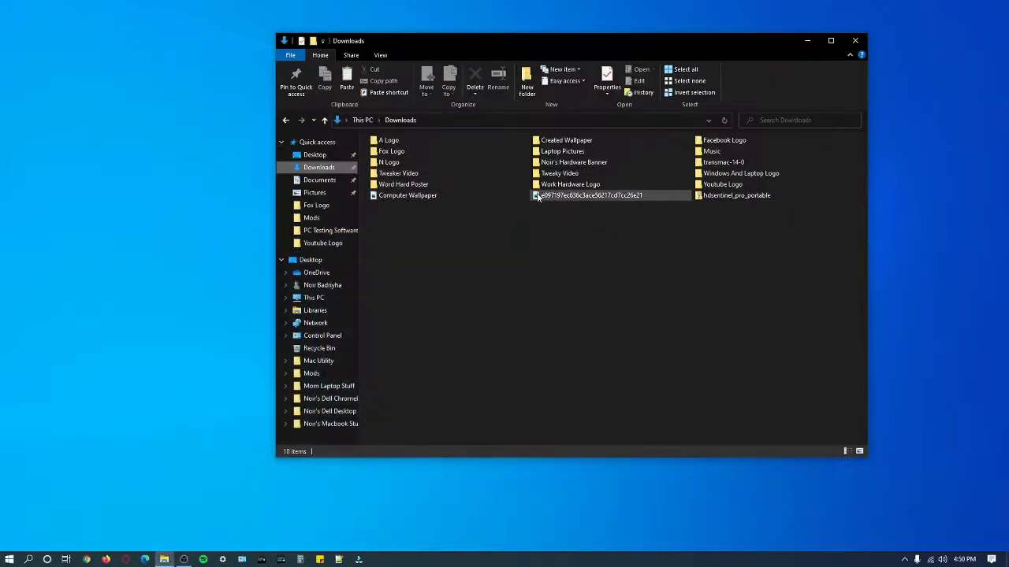
click(744, 200)
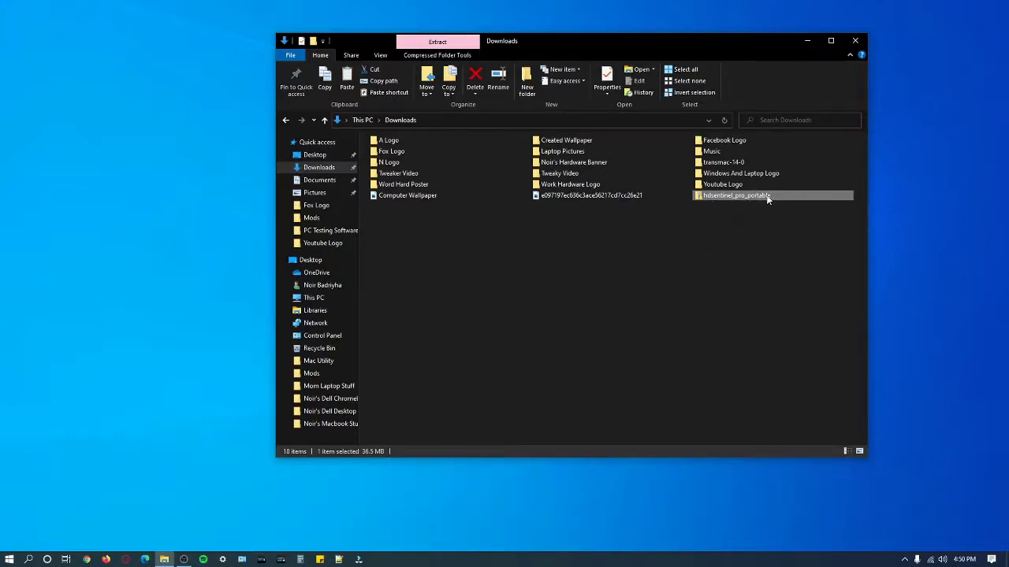
Open the hdsentinel_pro_portable zip and scroll through its 132 files.
double_click(767, 197)
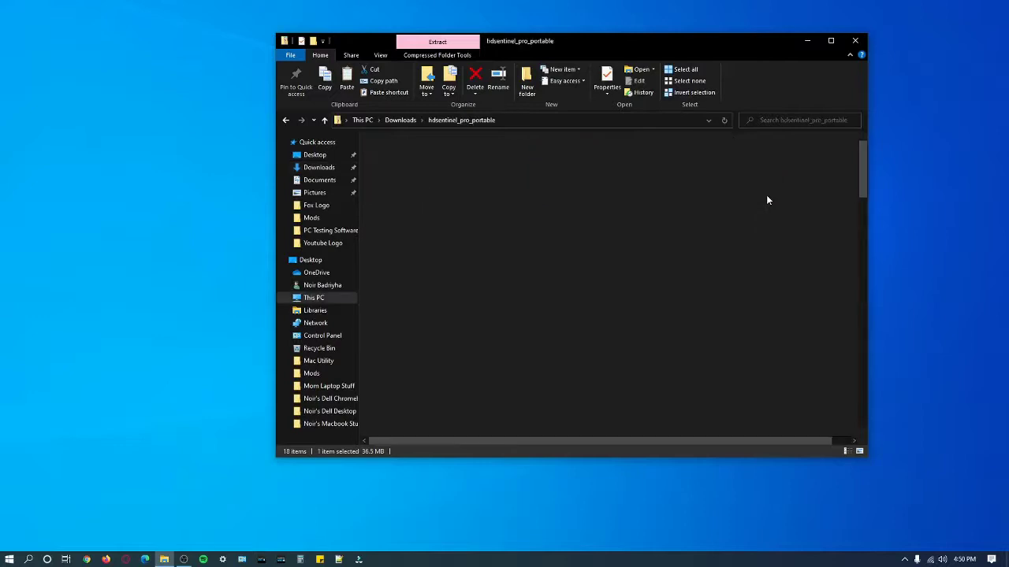
scroll(616, 311, down, 5)
scroll(616, 313, down, 7)
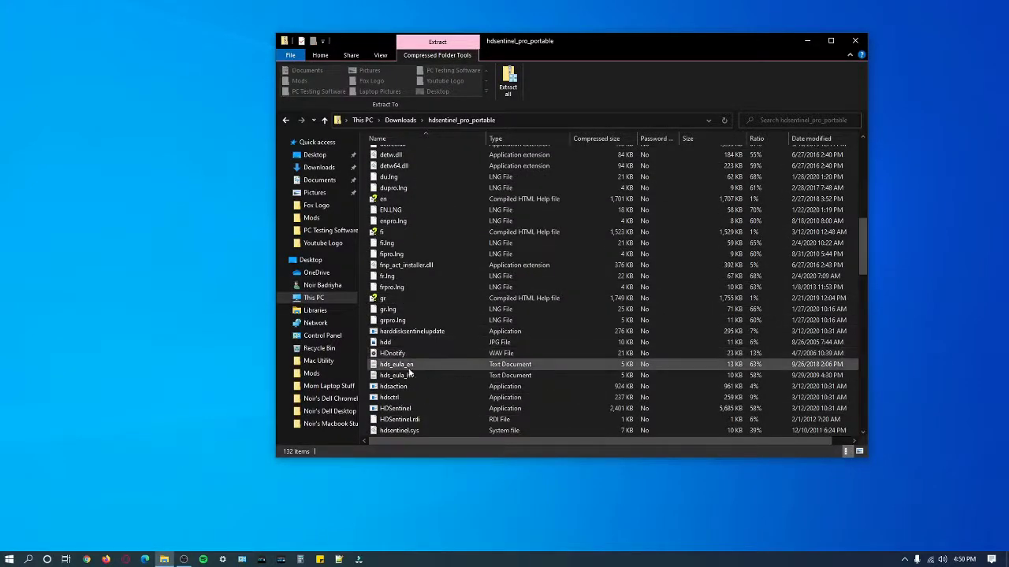
scroll(432, 245, down, 6)
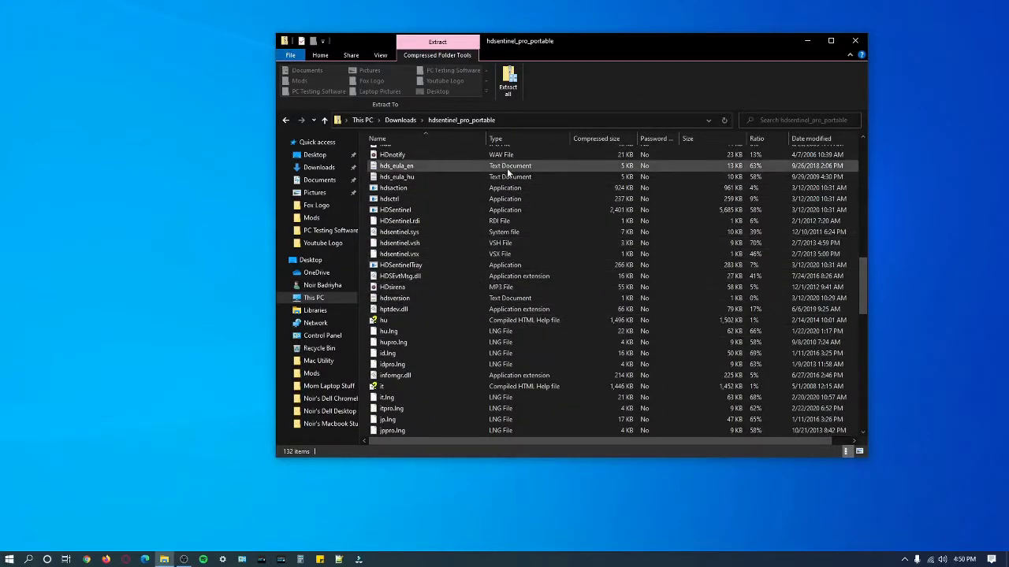
scroll(516, 229, down, 4)
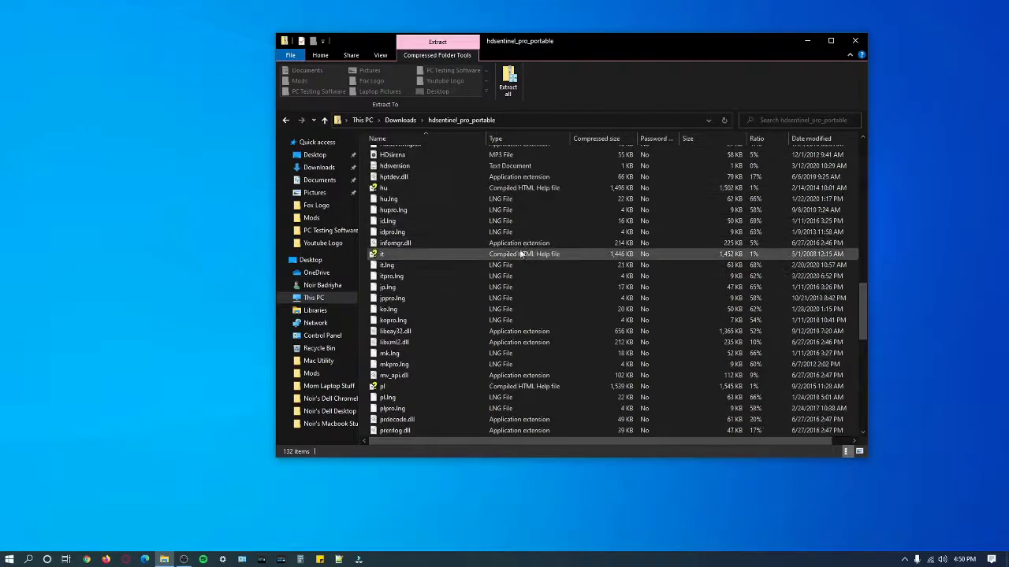
scroll(520, 253, down, 5)
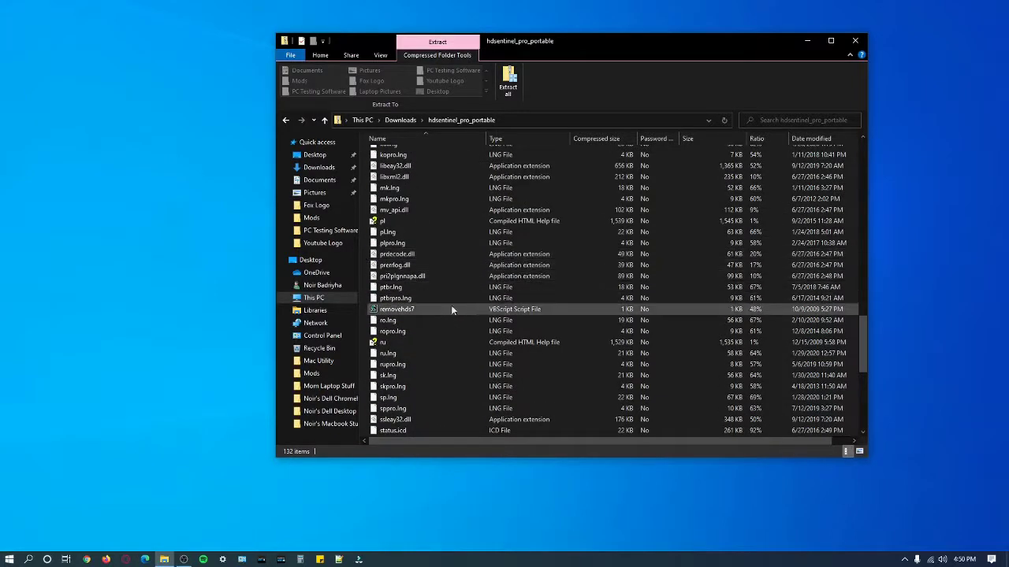
scroll(464, 281, down, 8)
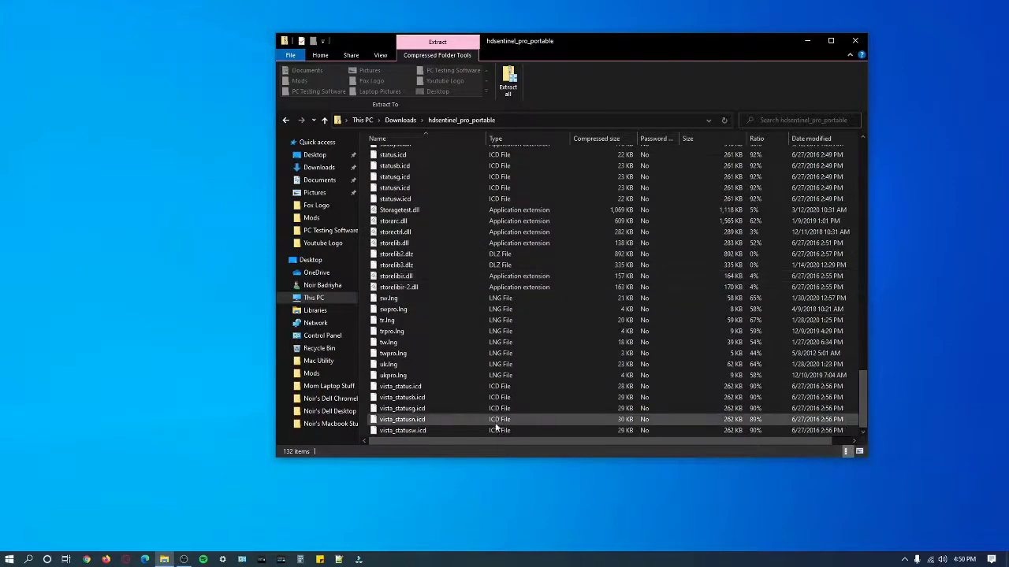
scroll(489, 394, up, 8)
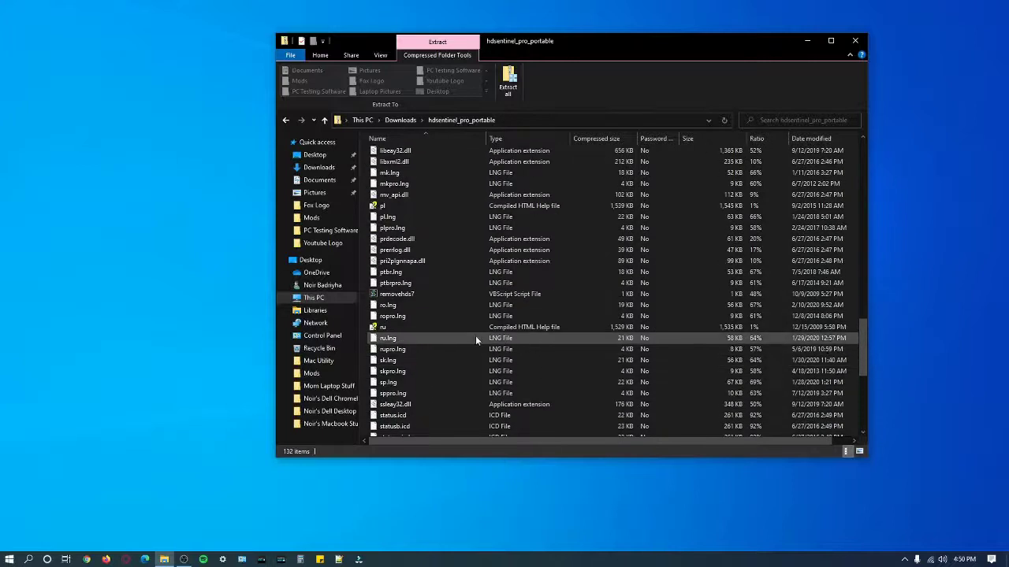
scroll(471, 293, up, 6)
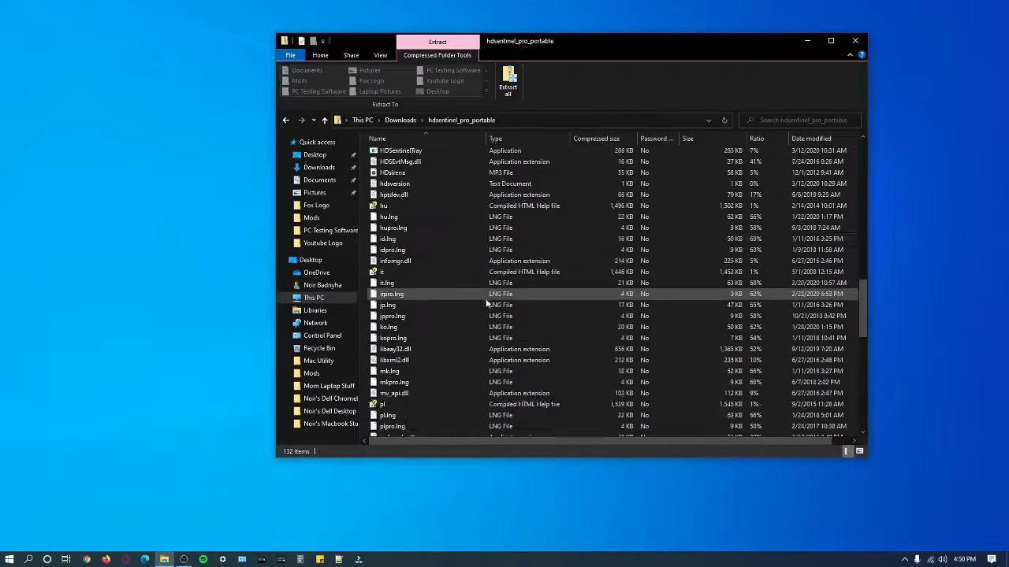
scroll(486, 302, up, 8)
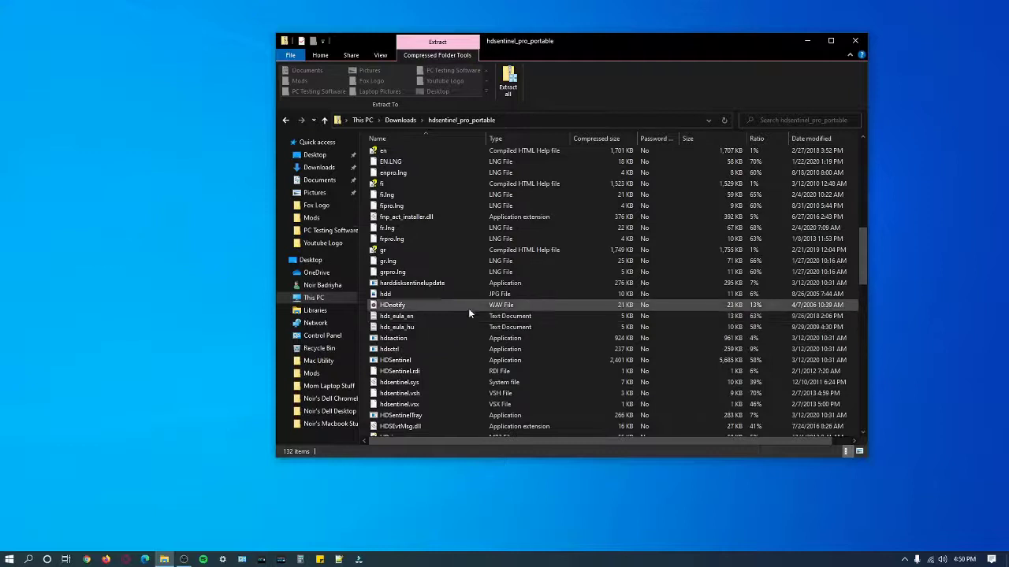
scroll(504, 315, up, 15)
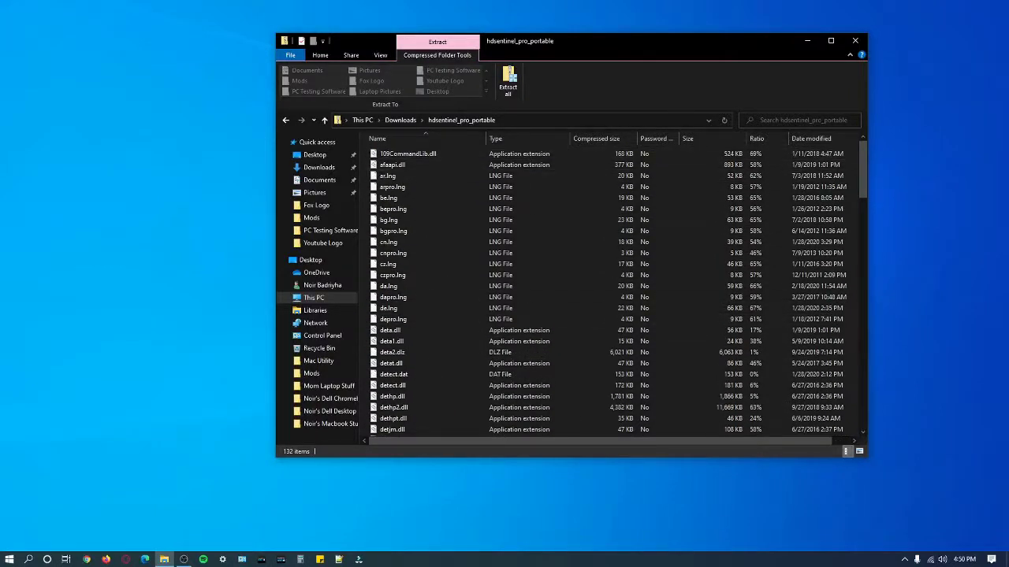
Search 'App' and filter the zip's list to the 43 Application-type files.
click(819, 121)
text(App)
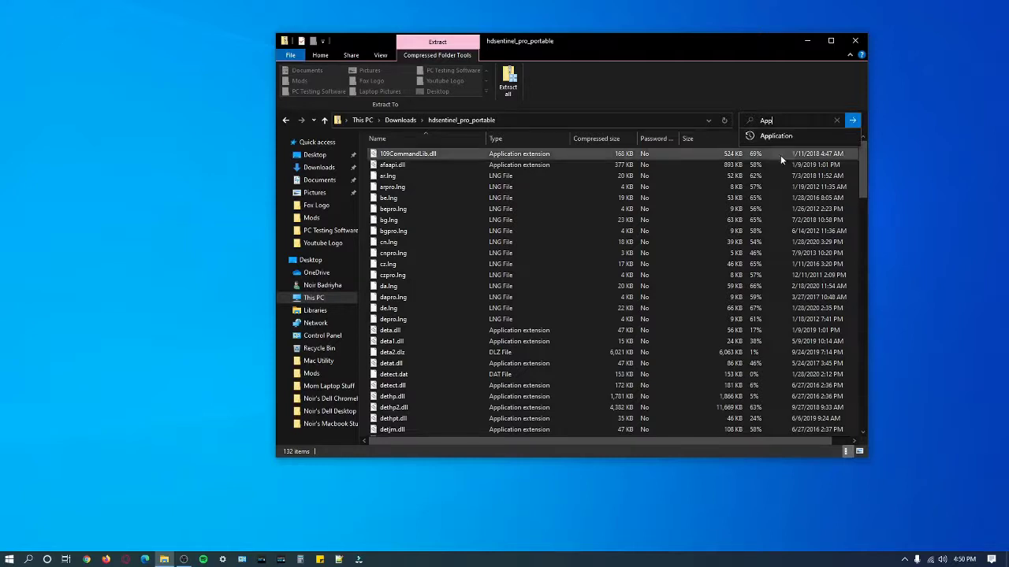
click(771, 137)
scroll(595, 300, down, 5)
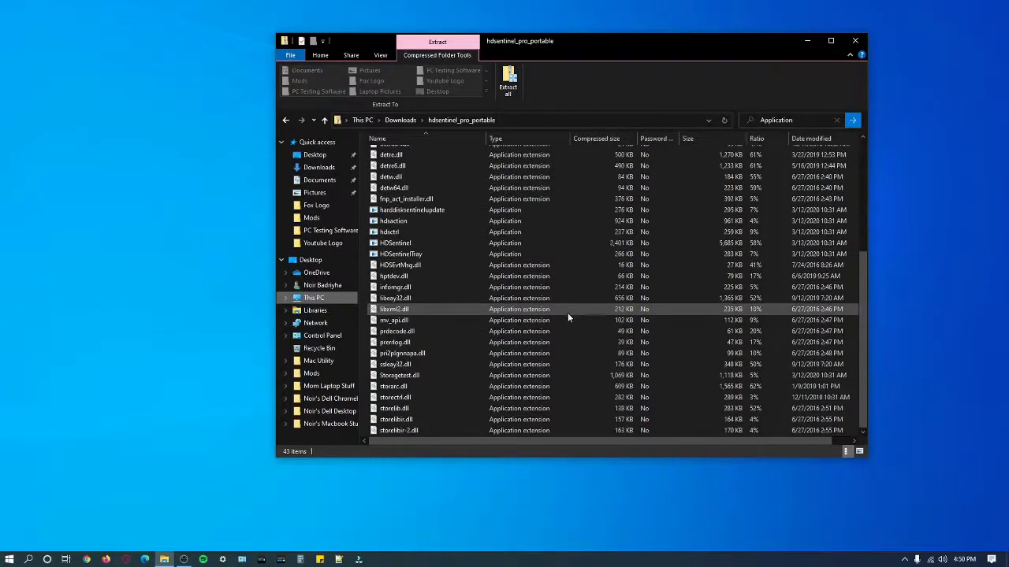
scroll(472, 370, up, 6)
scroll(433, 406, down, 6)
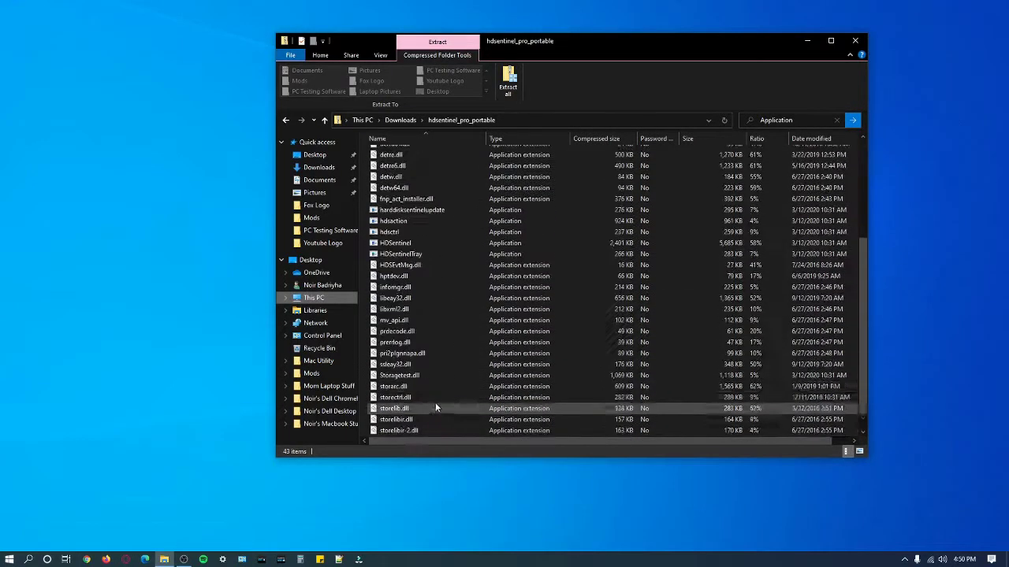
Extract all 132 zip items into a new hdsentinel_pro_portable folder in Downloads.
double_click(483, 246)
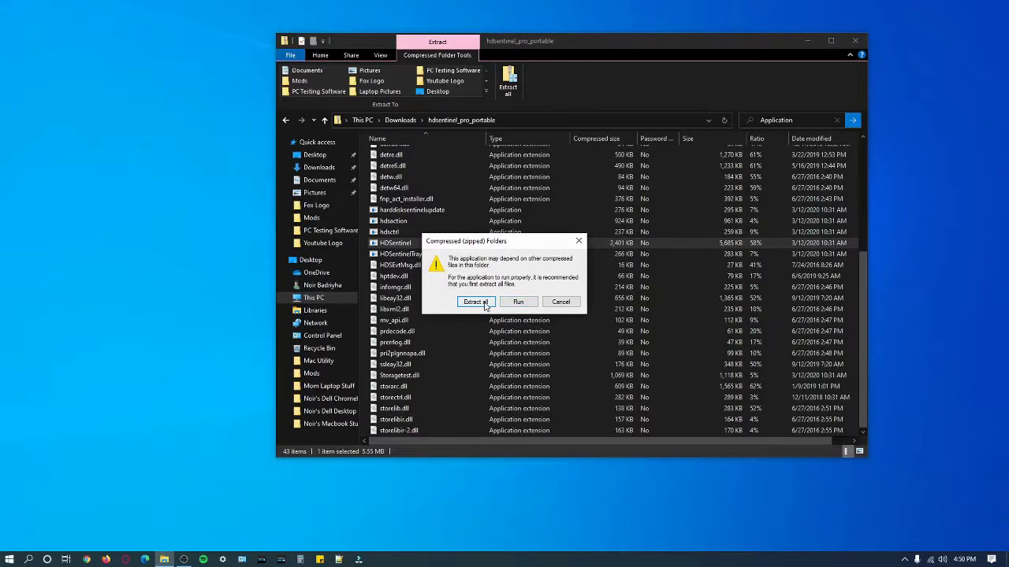
click(476, 302)
click(599, 384)
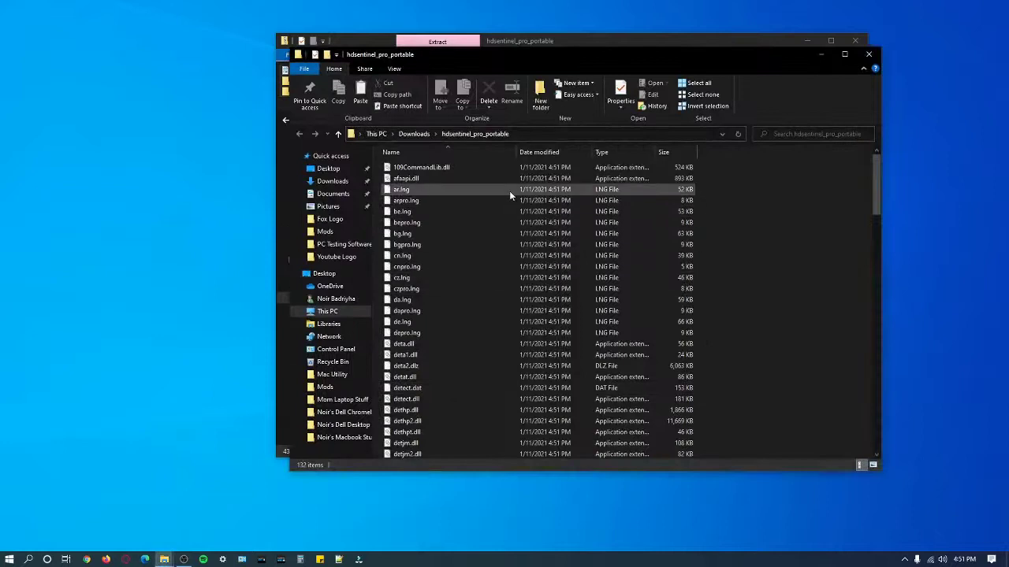
scroll(444, 340, down, 15)
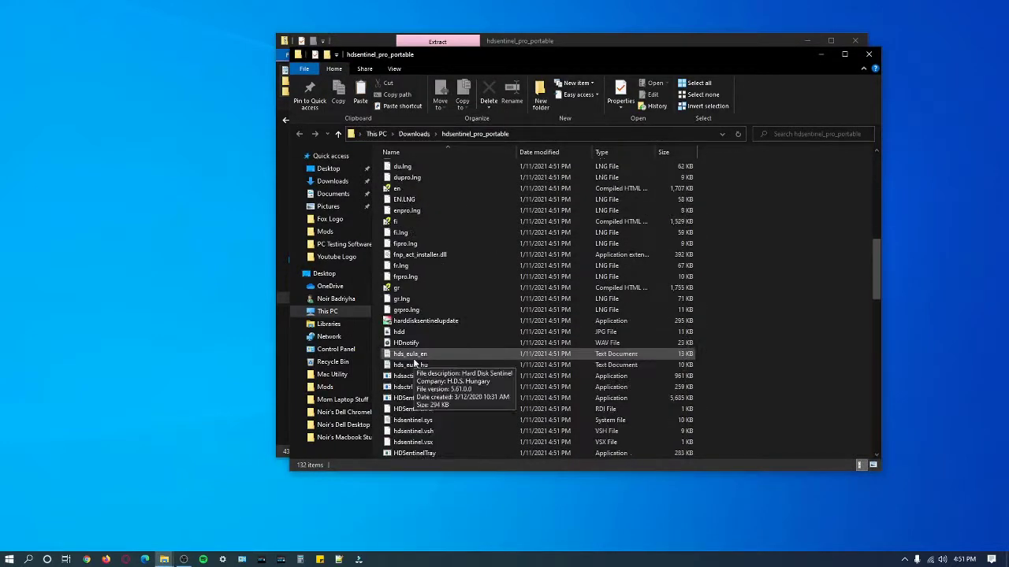
Launch HDSentinel from the extracted folder and close the Evaluation Version notice.
scroll(415, 363, down, 1)
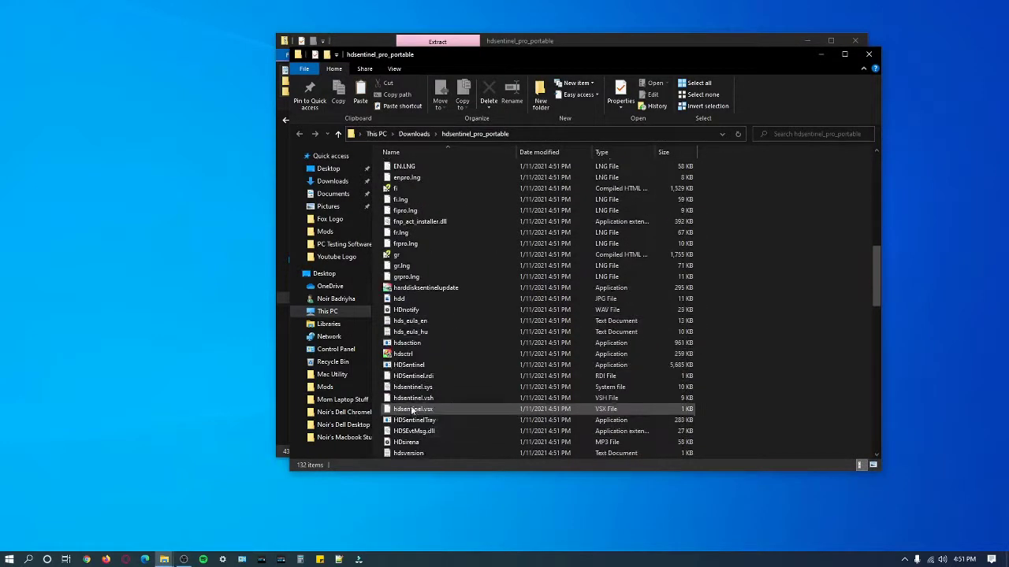
click(433, 364)
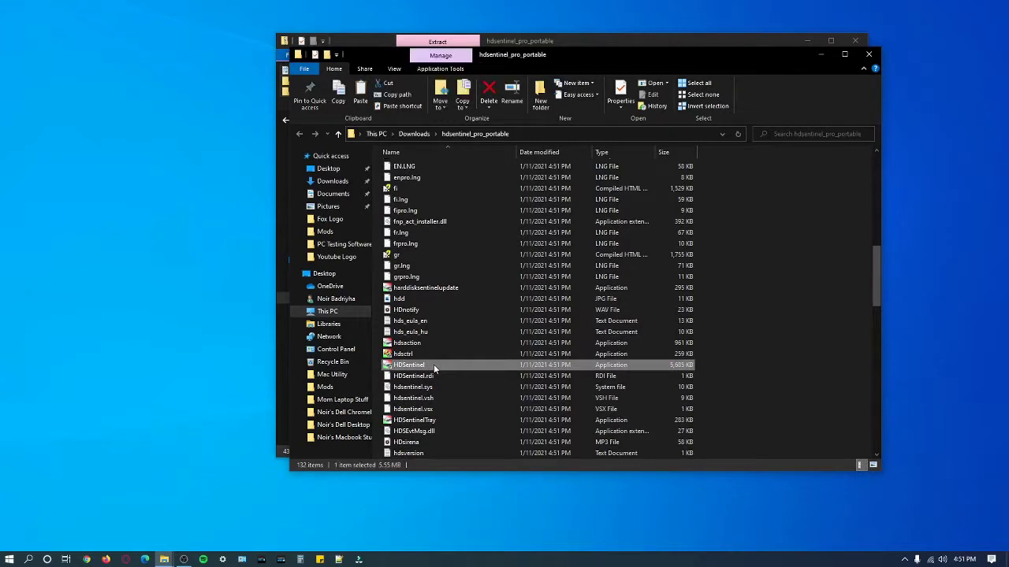
double_click(433, 364)
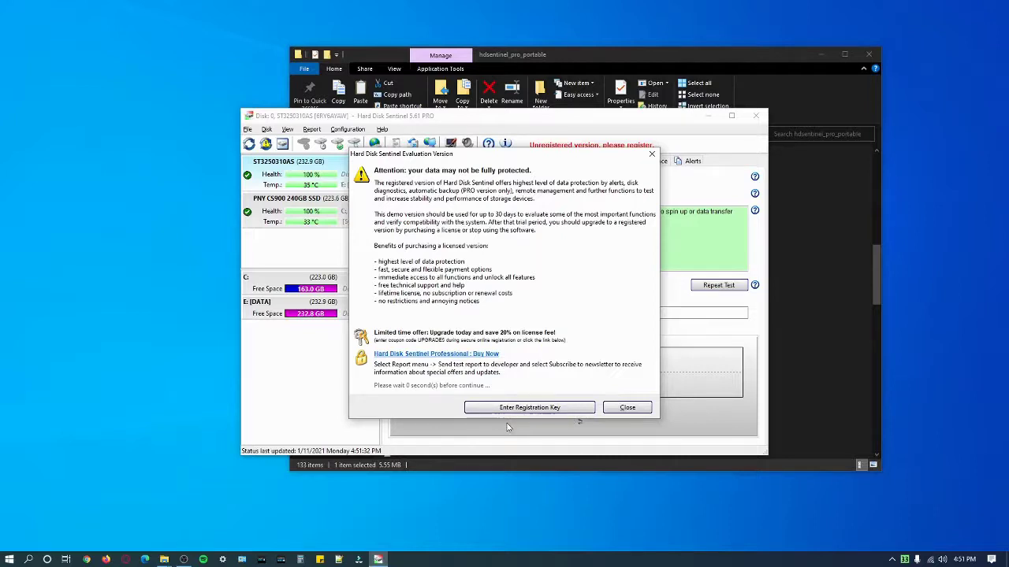
click(622, 408)
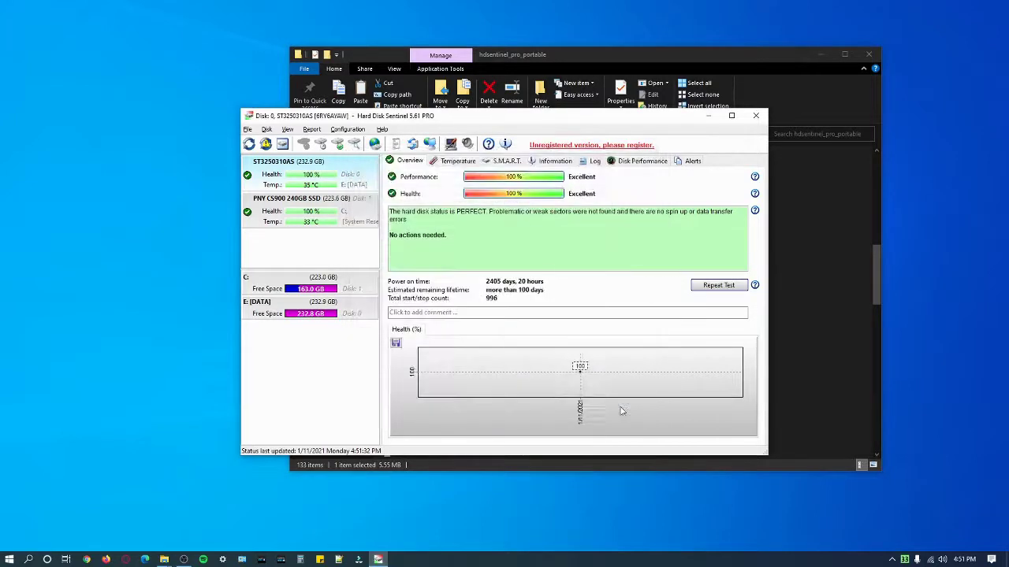
Minimize File Explorer and select the PNY CS900 240GB SSD in the disk list.
click(818, 55)
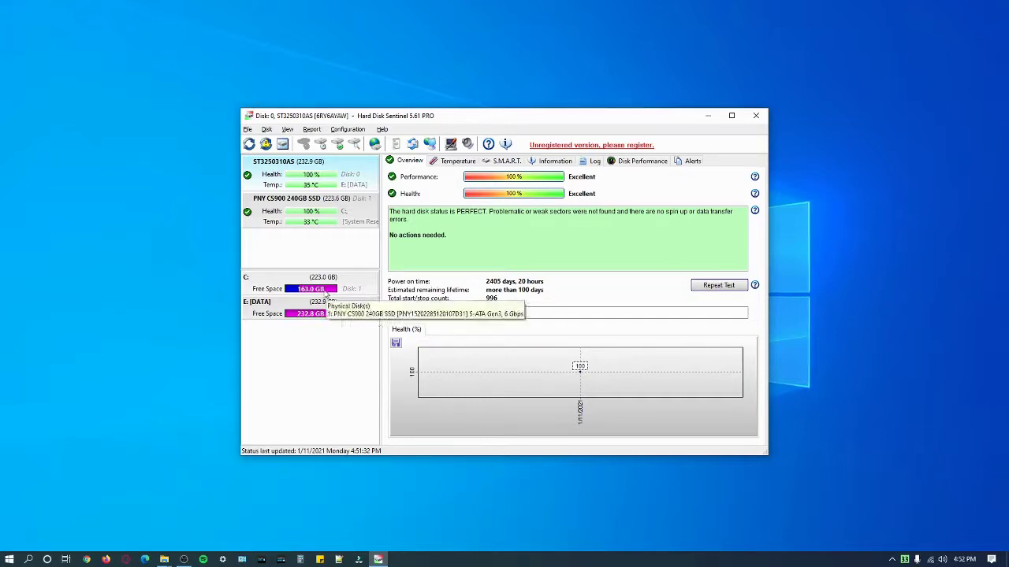
click(317, 213)
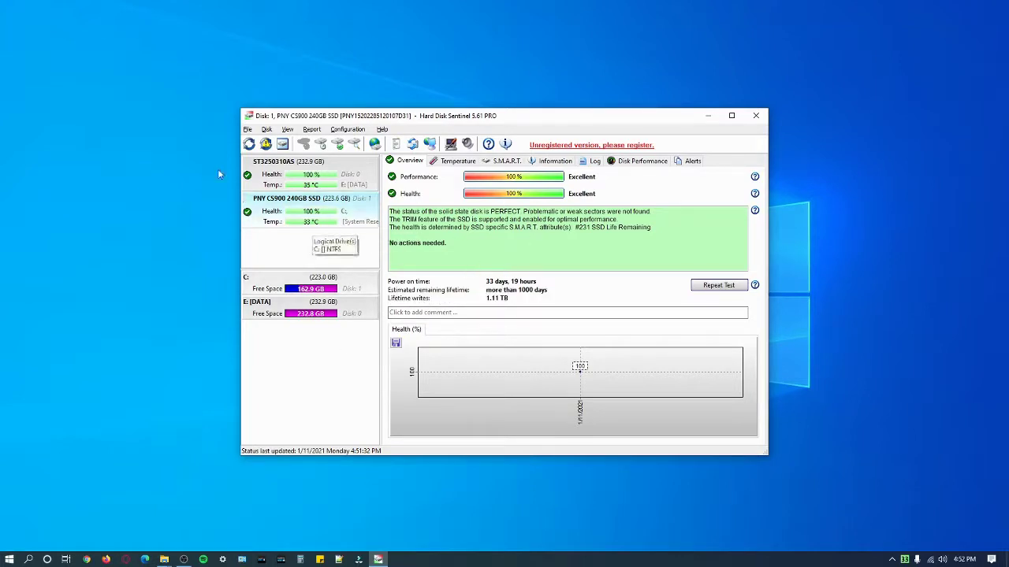
click(312, 129)
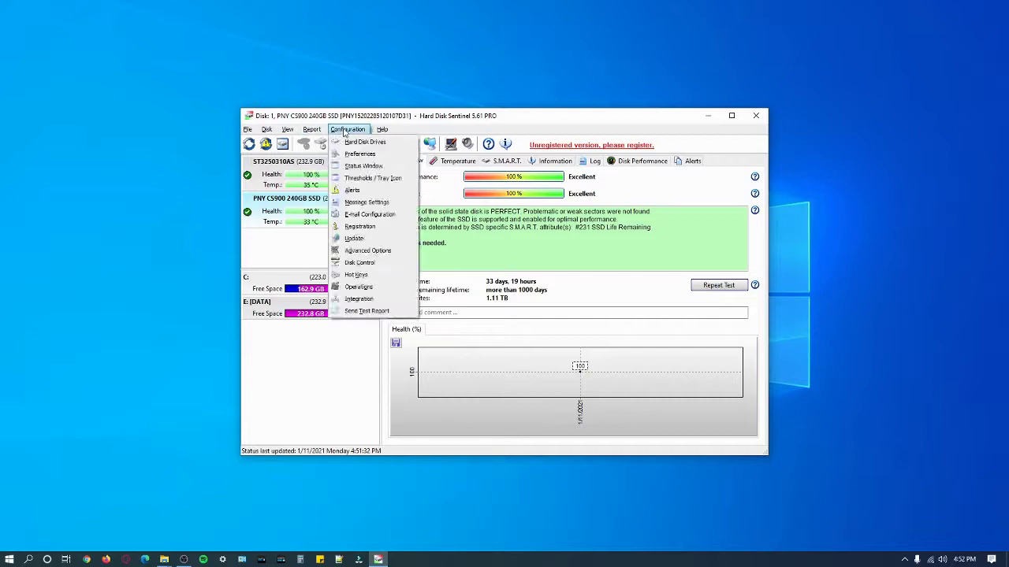
click(355, 131)
click(361, 132)
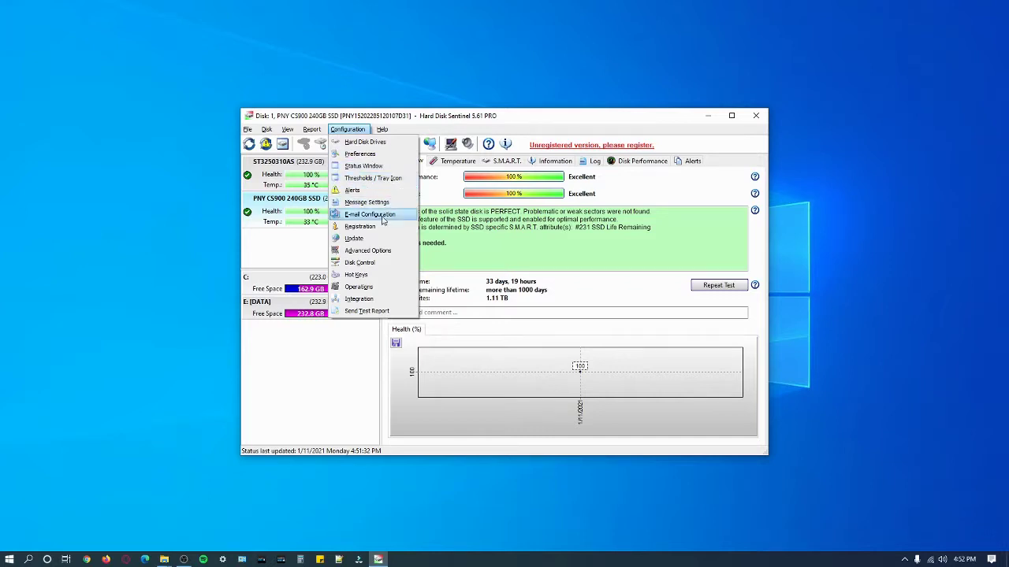
mouse_move(385, 131)
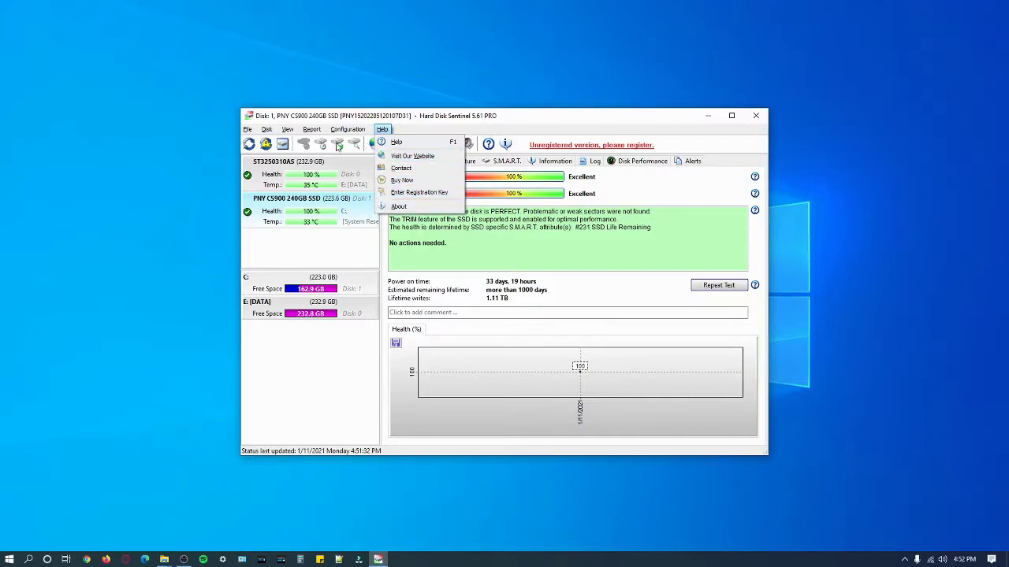
click(249, 146)
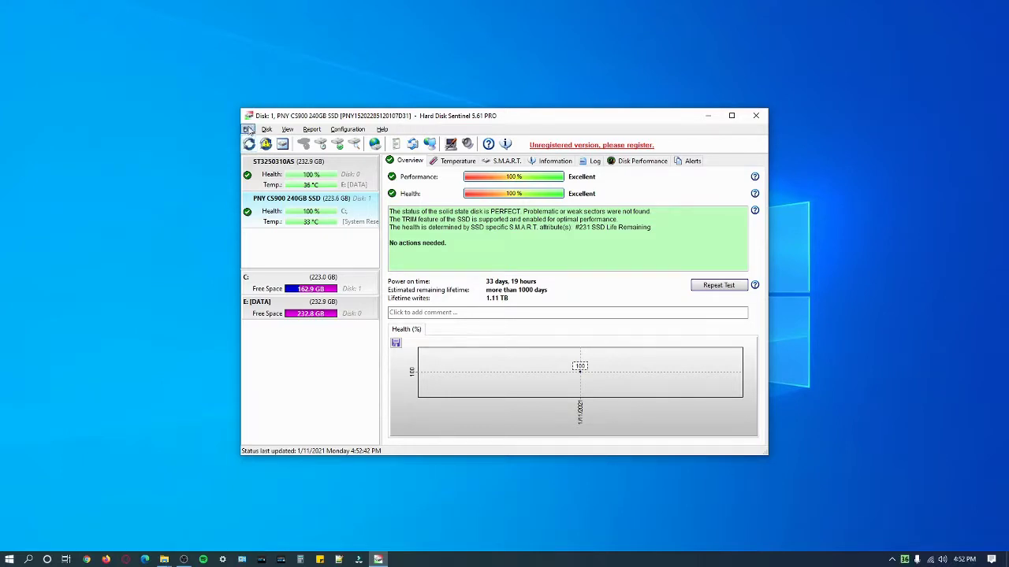
Browse the File, View and Disk menus' Short and Extended Self-test submenus, ending on Report.
click(249, 130)
mouse_move(287, 132)
mouse_move(249, 129)
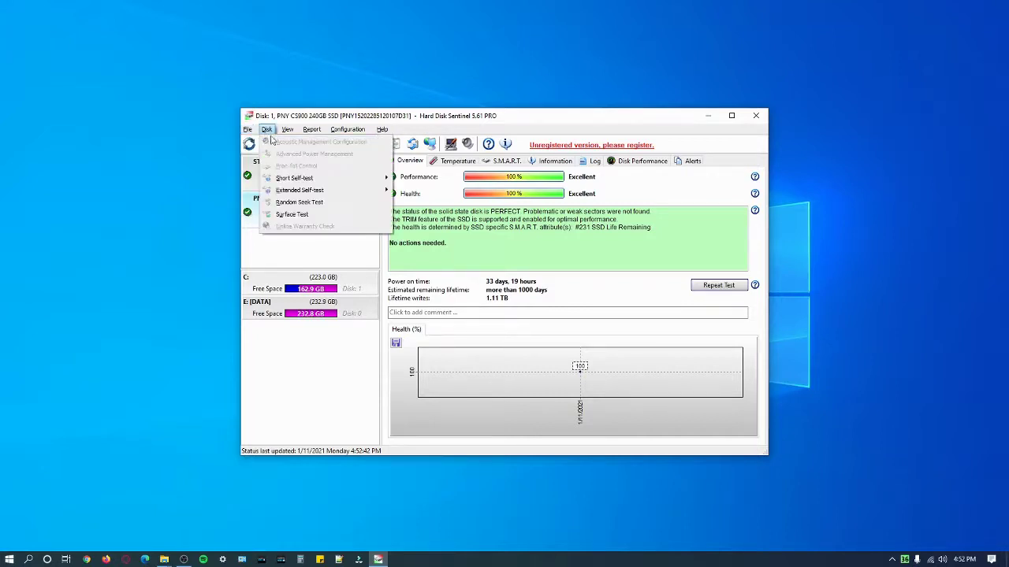
mouse_move(279, 183)
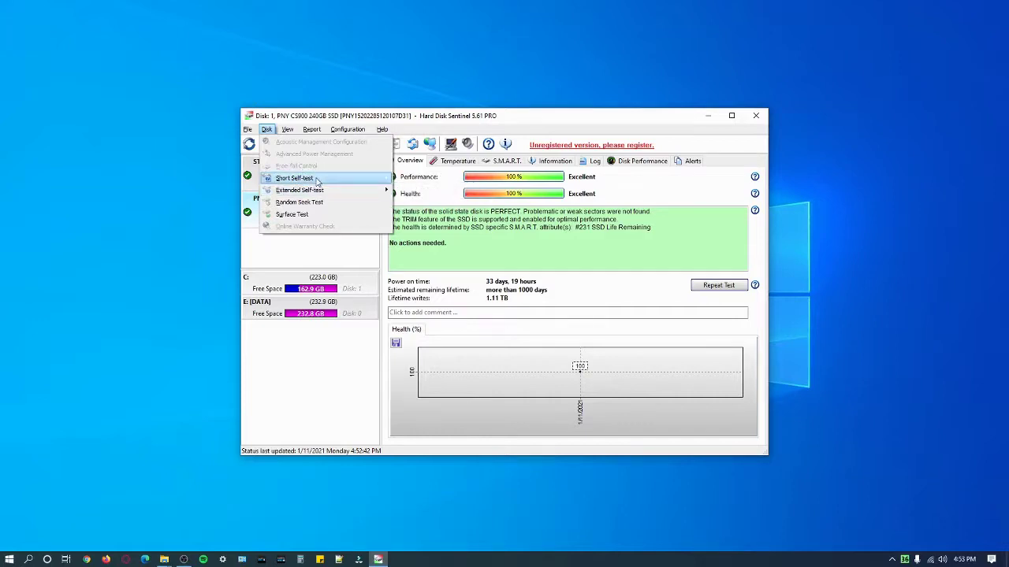
mouse_move(323, 183)
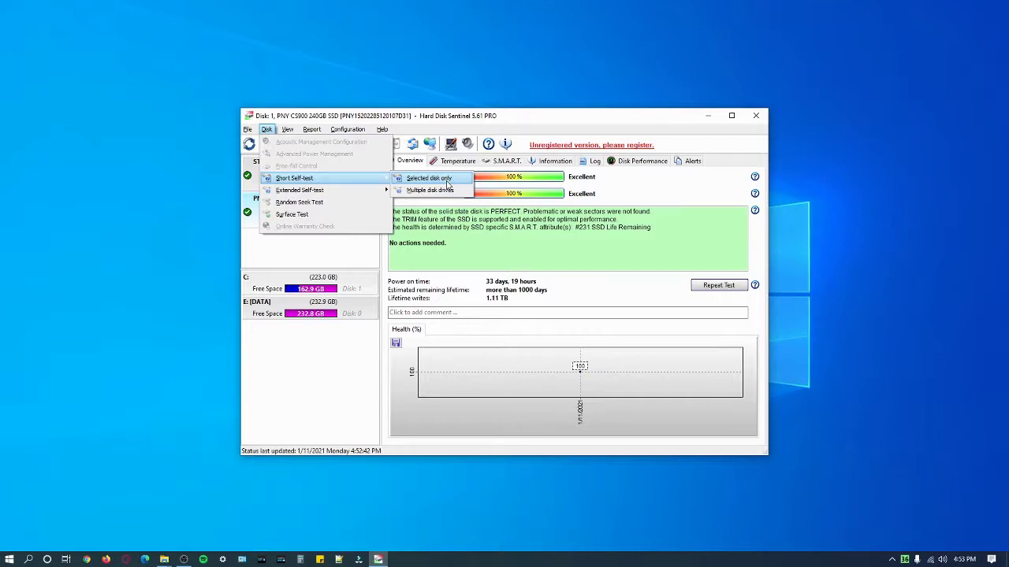
mouse_move(361, 193)
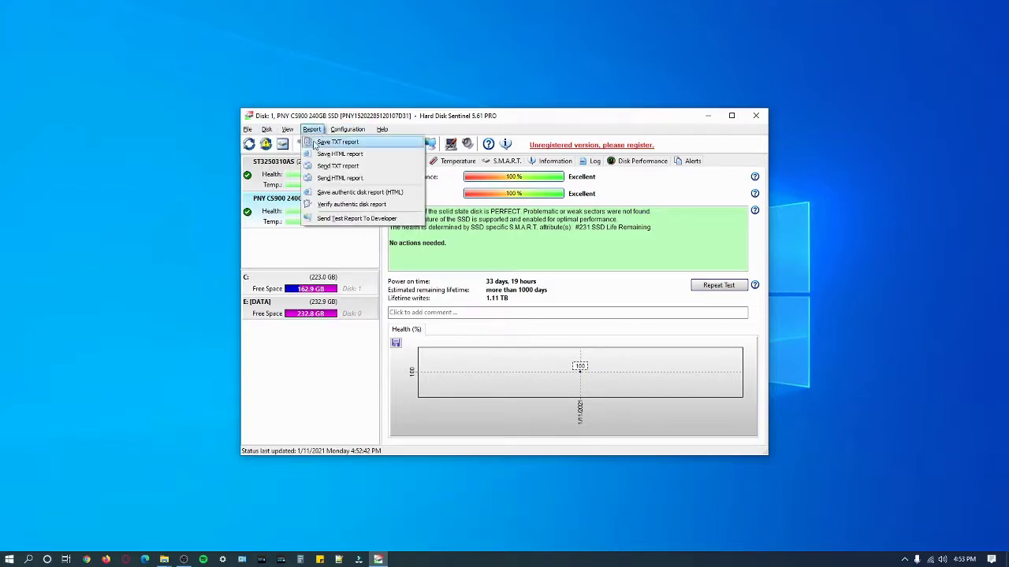
Step through the Report and Configuration menus to the HTML report option, then close them.
mouse_move(331, 138)
key(Down)
key(Down)
key(Down)
key(Down)
key(Up)
key(Up)
key(Up)
key(Up)
key(Right)
key(Left)
key(Down)
click(315, 131)
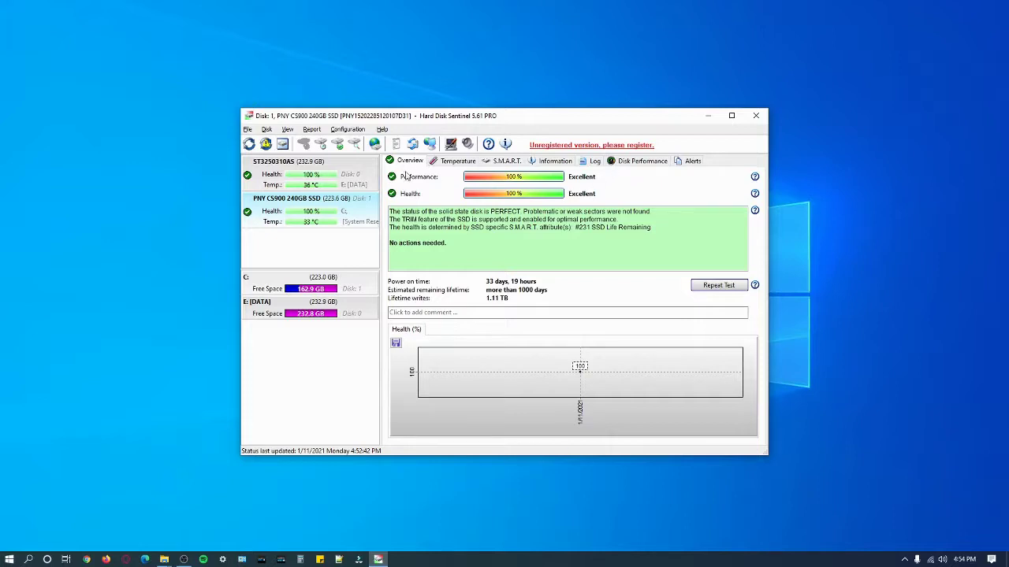
View the SSD's Temperature and S.M.A.R.T. tabs, then its Log showing zero problems.
click(446, 163)
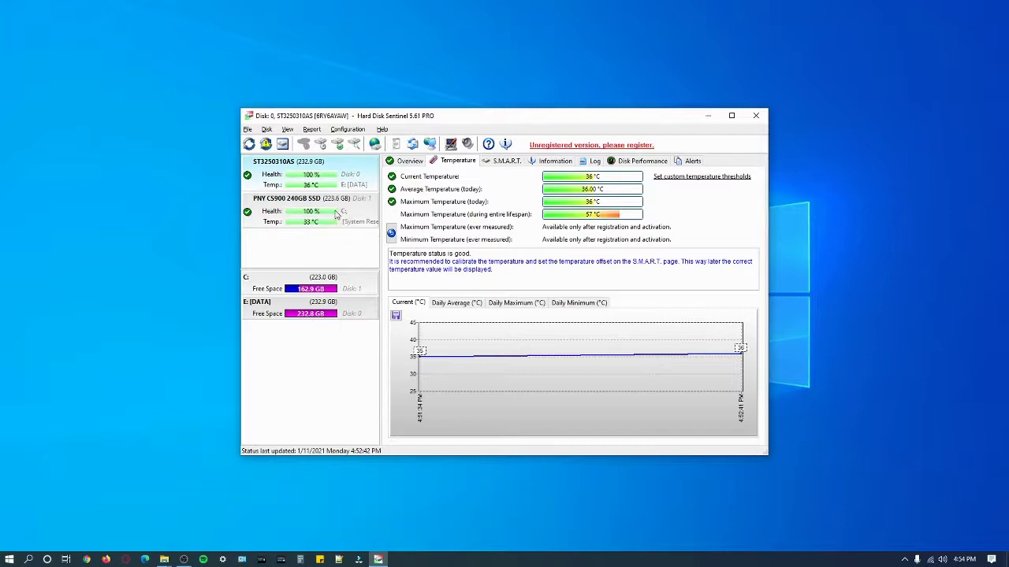
click(498, 161)
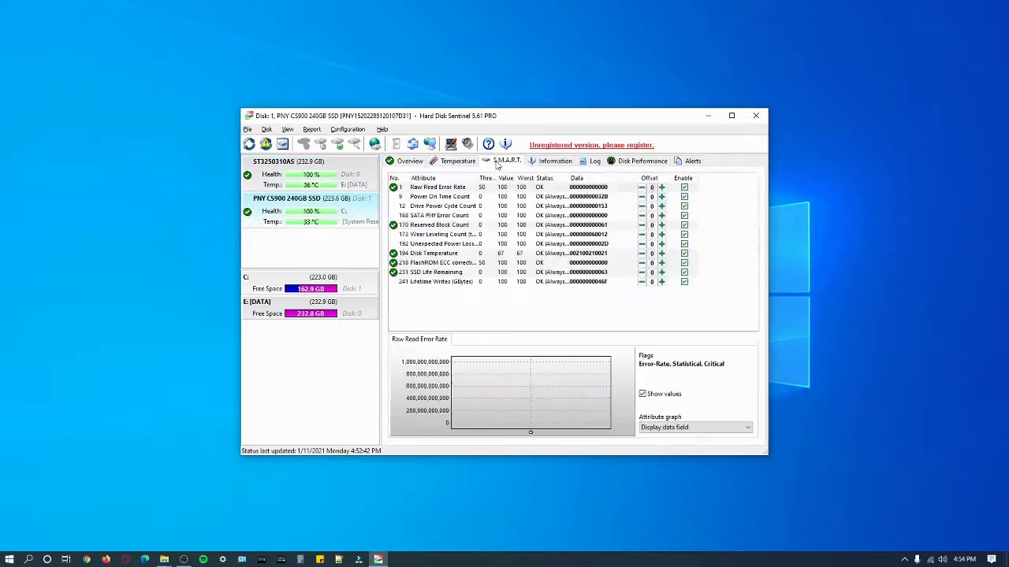
click(591, 161)
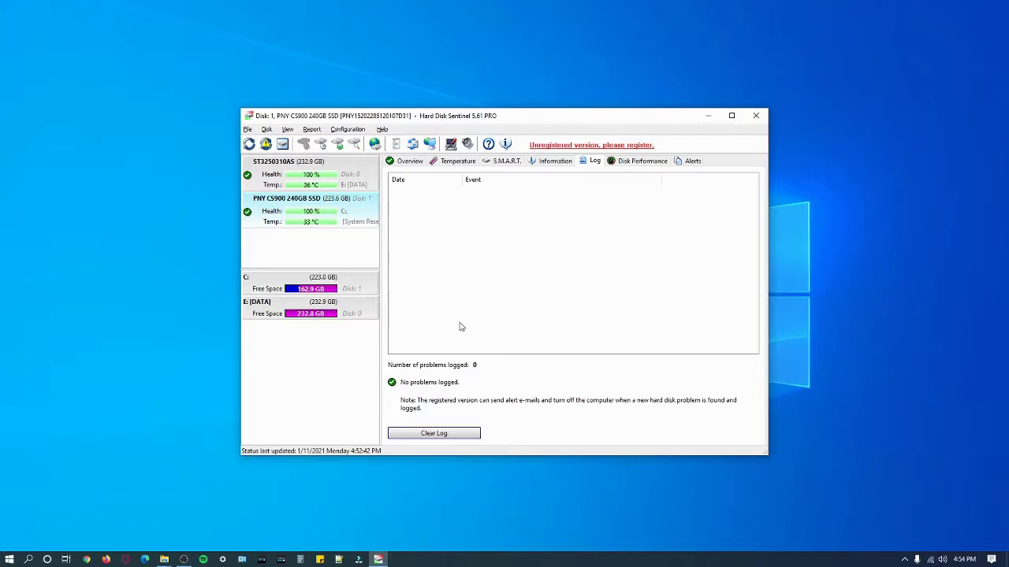
Review the PNY SSD's transfer rates and alerts, then show drive C:'s details: 223.0 GB, NTFS, 162.9 GB free.
click(642, 162)
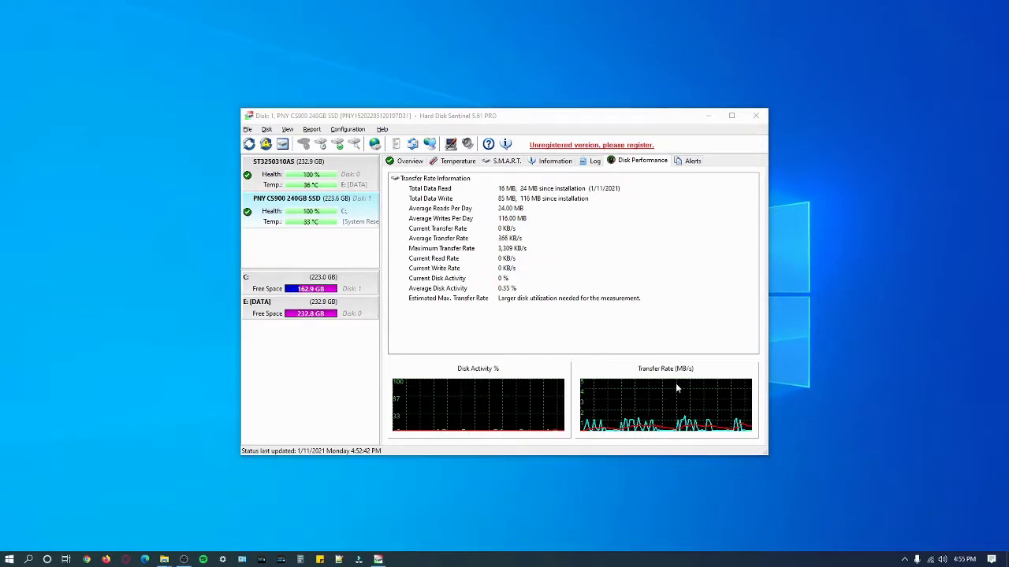
click(693, 162)
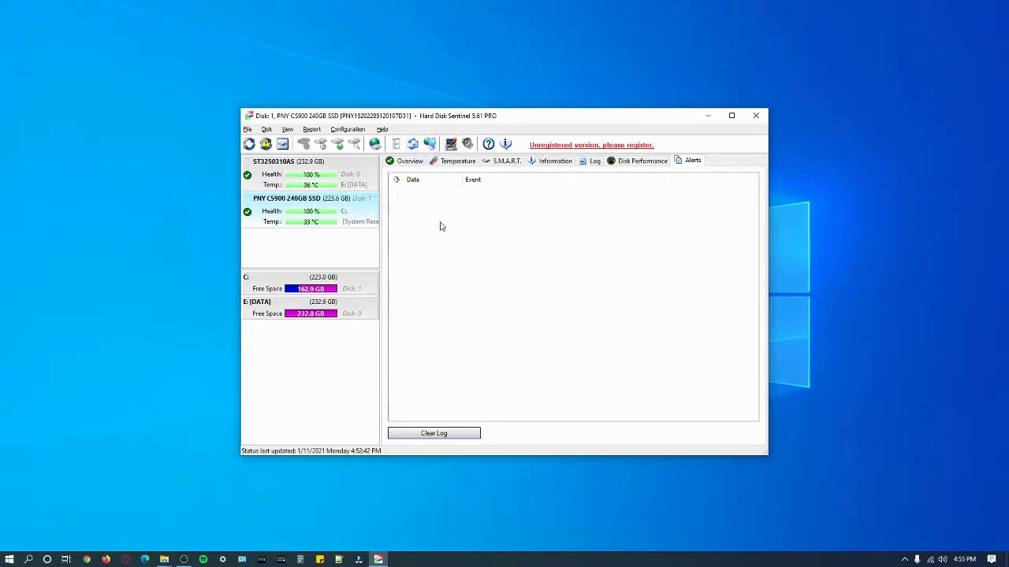
click(330, 287)
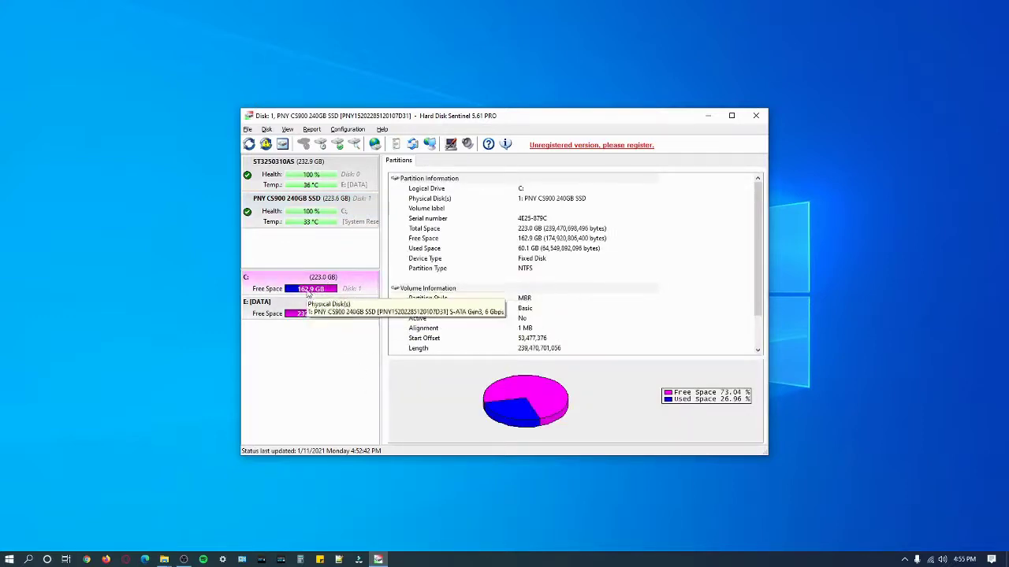
click(266, 309)
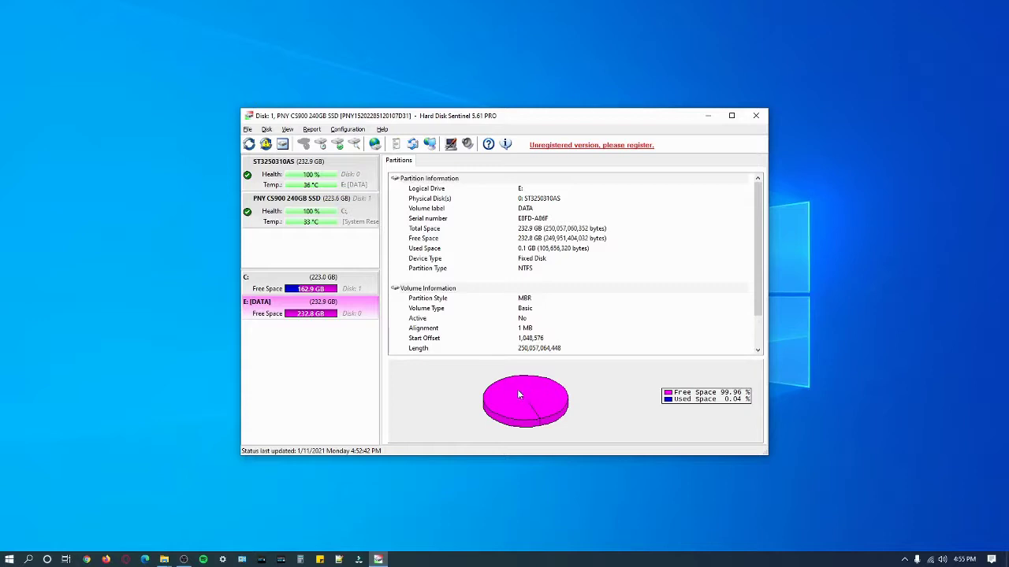
click(309, 287)
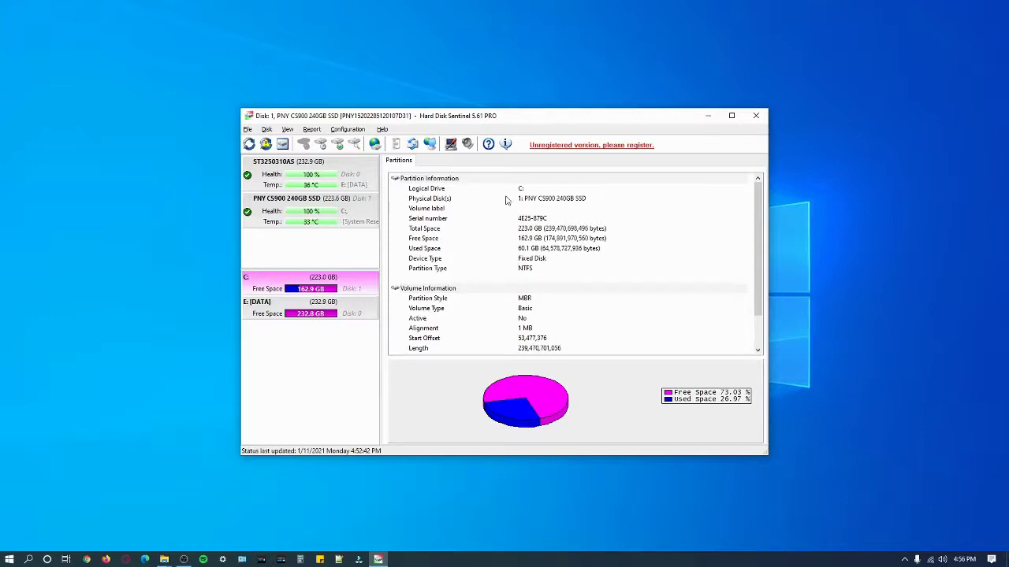
click(323, 304)
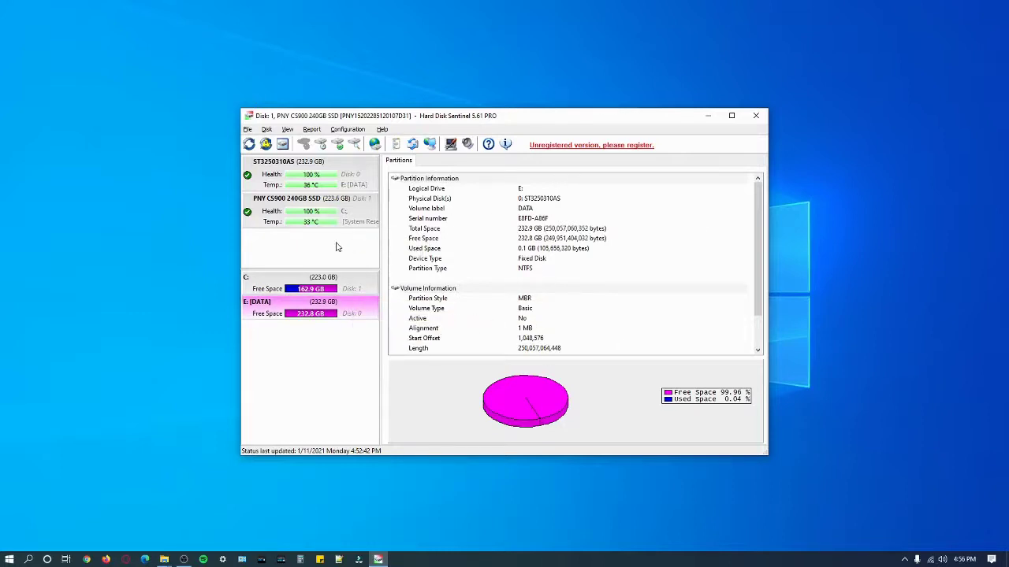
click(365, 279)
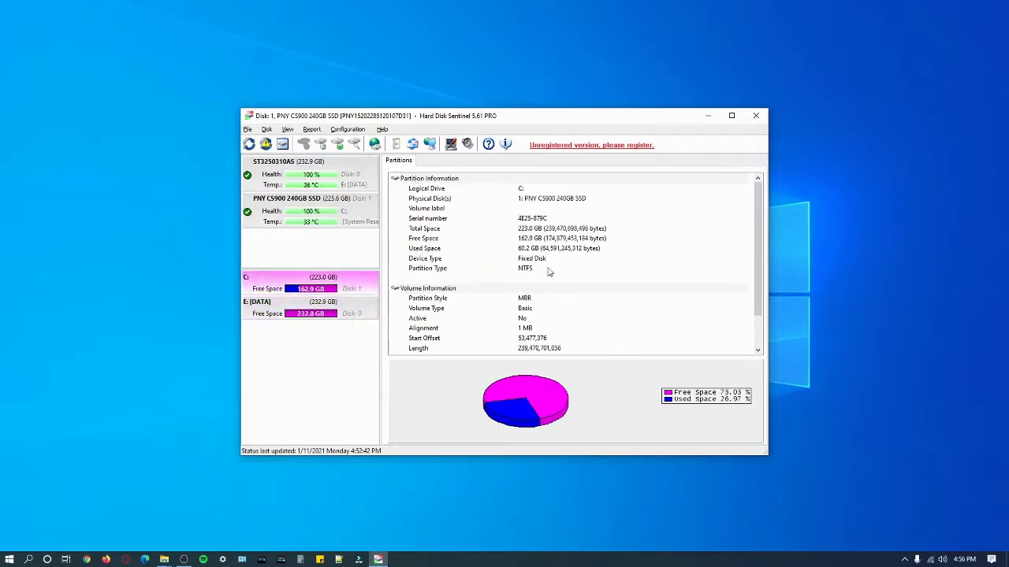